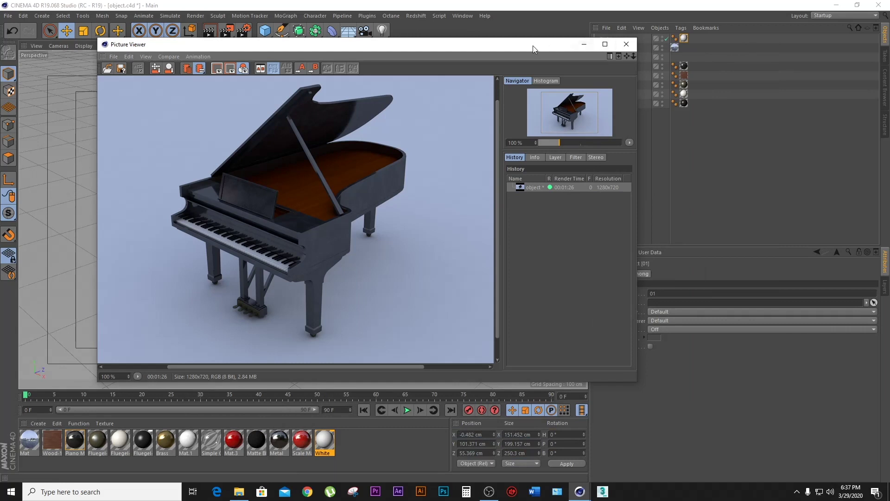
Step: Move the Picture Viewer showing the piano render aside and close it
drag(533, 45, 572, 61)
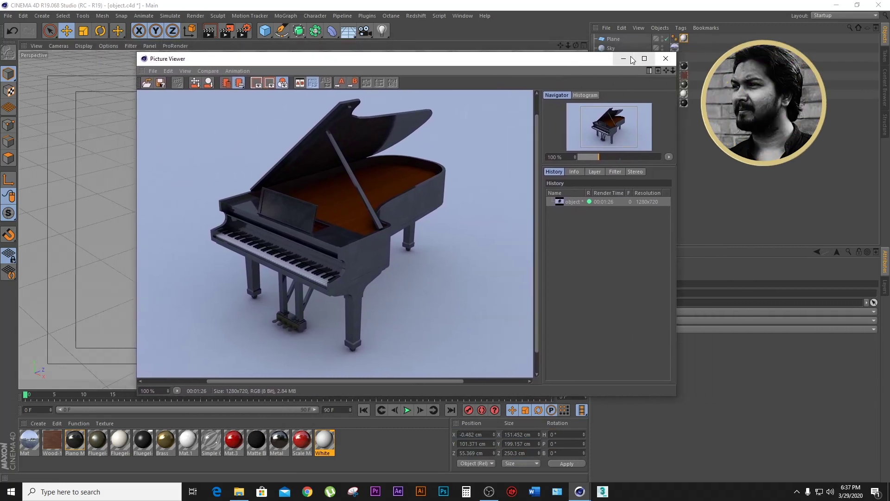
click(666, 59)
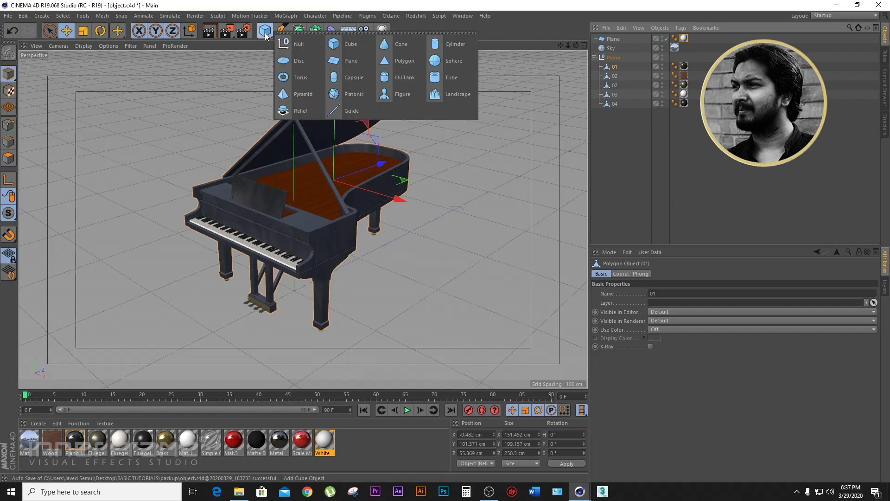
drag(266, 36, 342, 5)
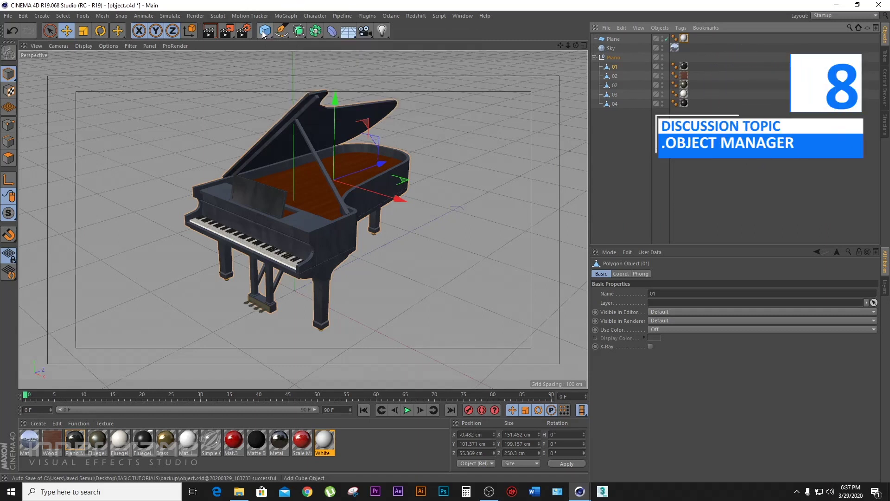
click(265, 31)
click(265, 31)
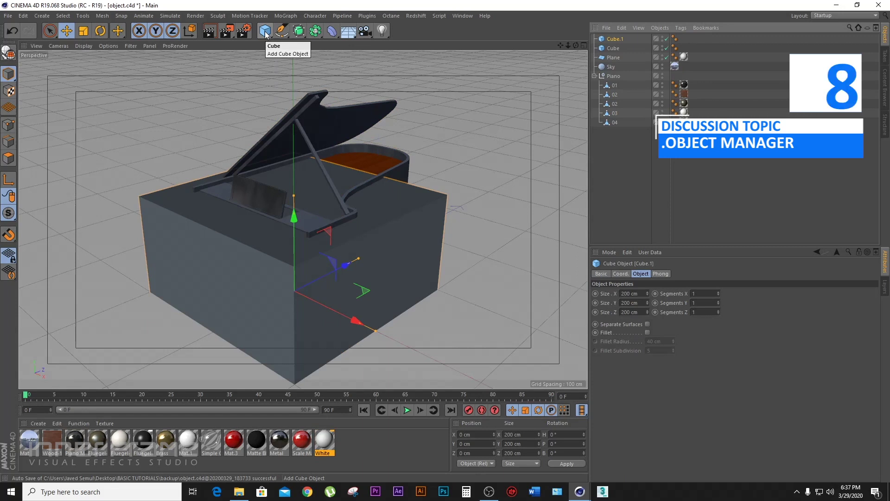
drag(326, 275, 502, 172)
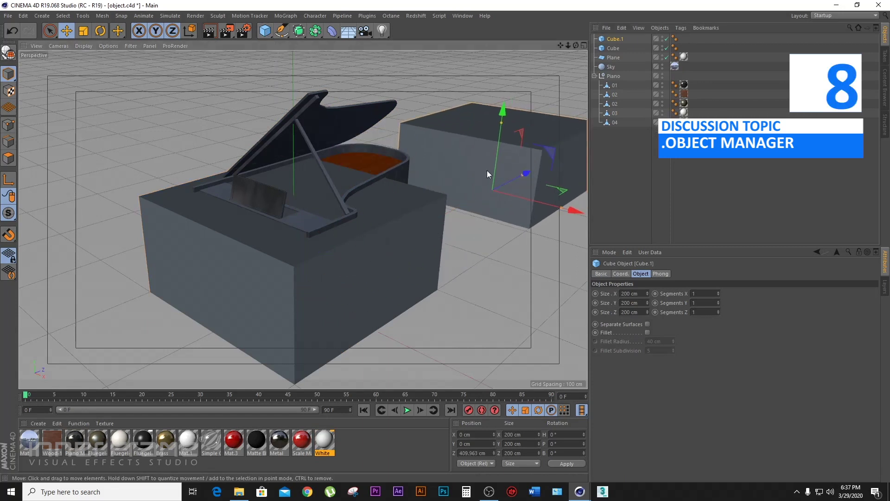
key(Delete)
click(614, 39)
key(Delete)
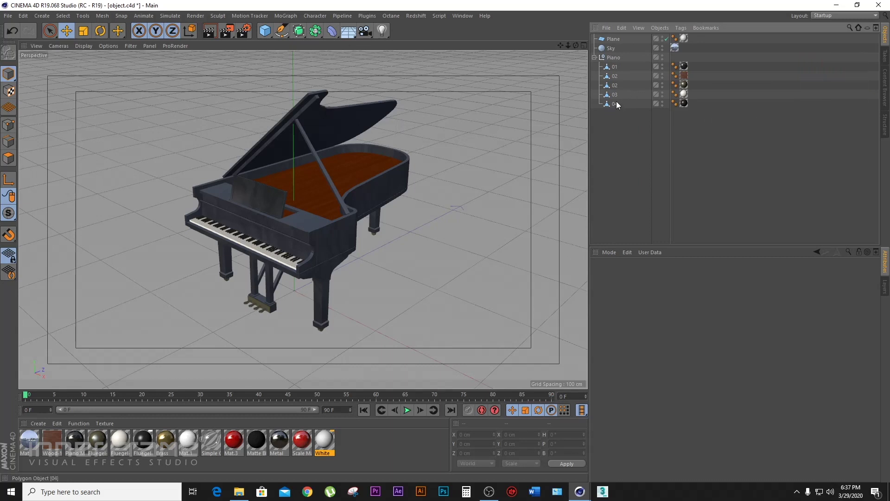
Step: Rename the Plane object to floor and the Sky object to hdri
click(616, 40)
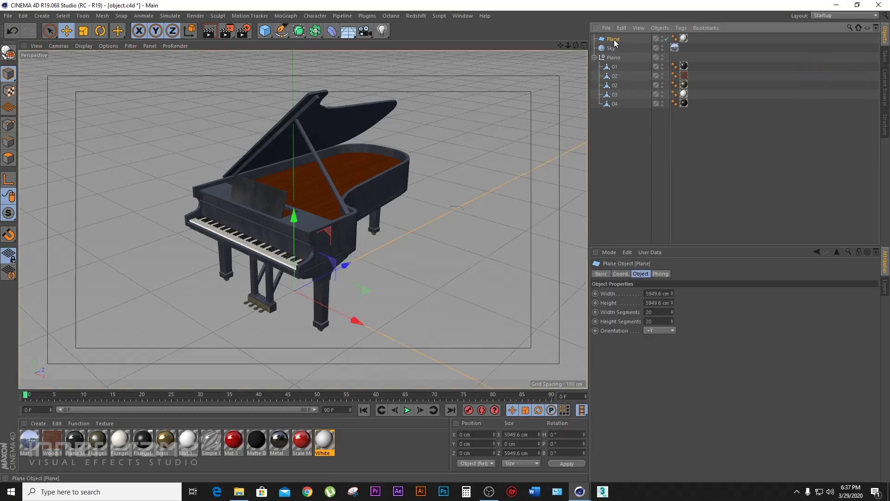
double_click(615, 39)
text(f)
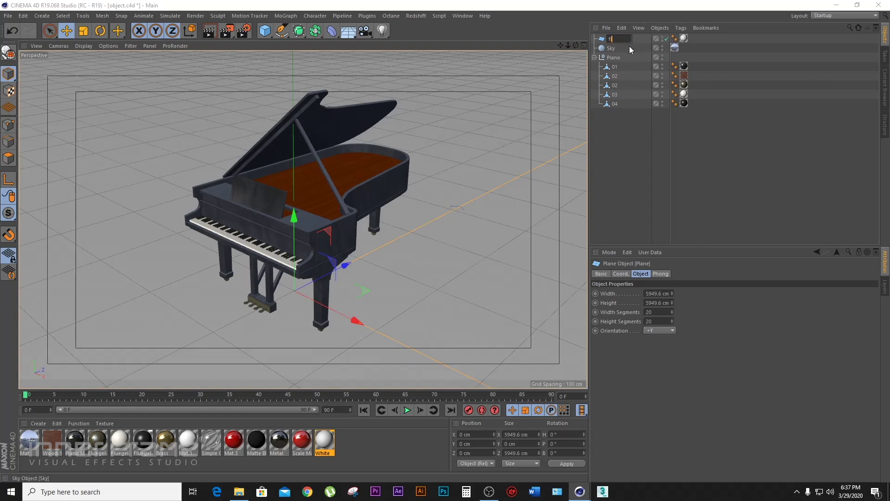
text(loor)
key(Return)
double_click(612, 49)
text(hdri)
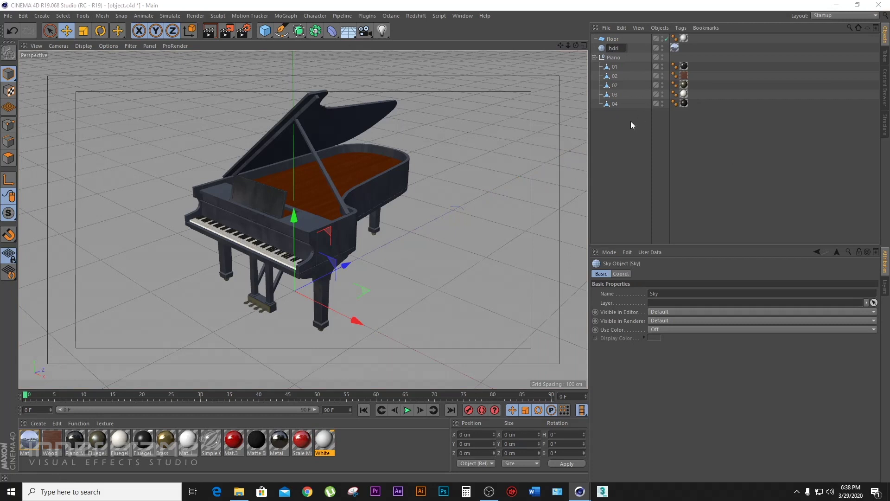
key(Return)
Step: Collapse the Piano hierarchy and select floor together with hdri
click(594, 58)
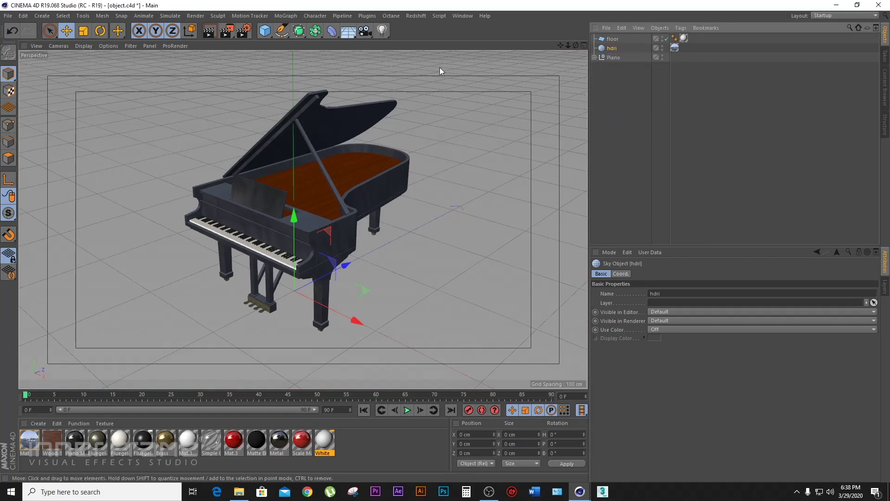
ctrl+click(613, 39)
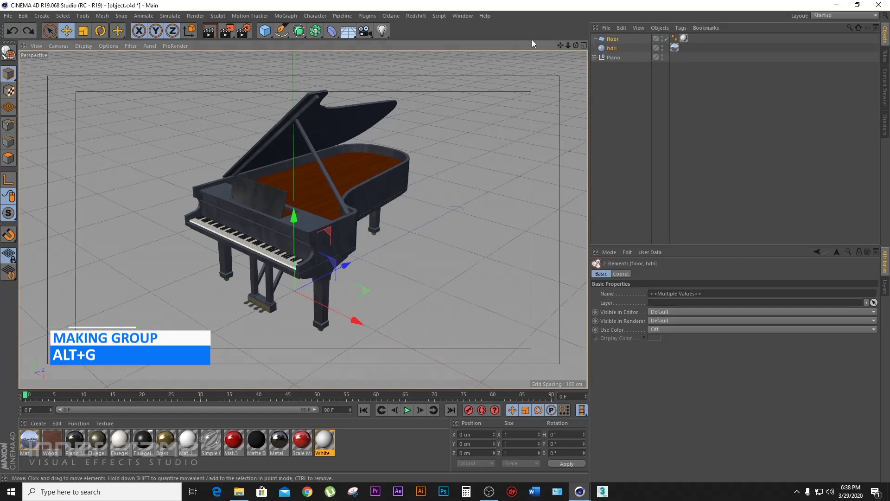
click(268, 35)
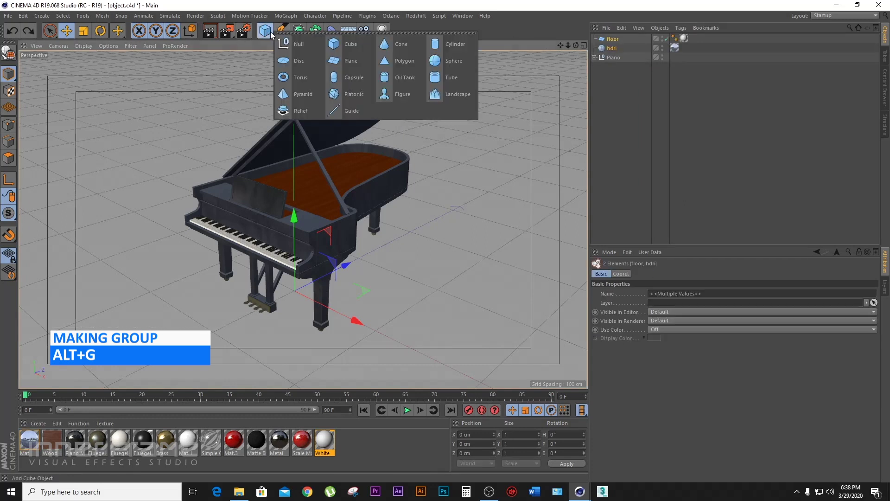
Step: Add a Null and parent floor and hdri under it, then undo both changes
click(303, 51)
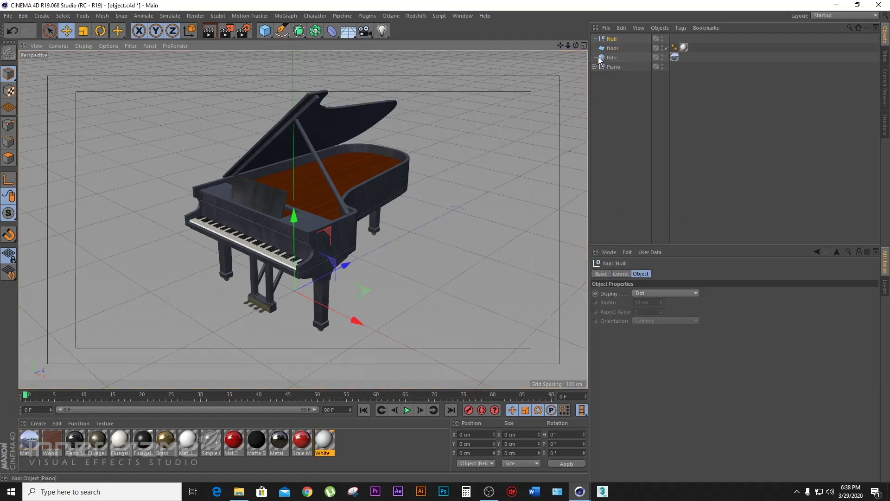
click(612, 48)
ctrl+click(612, 57)
drag(612, 58, 612, 41)
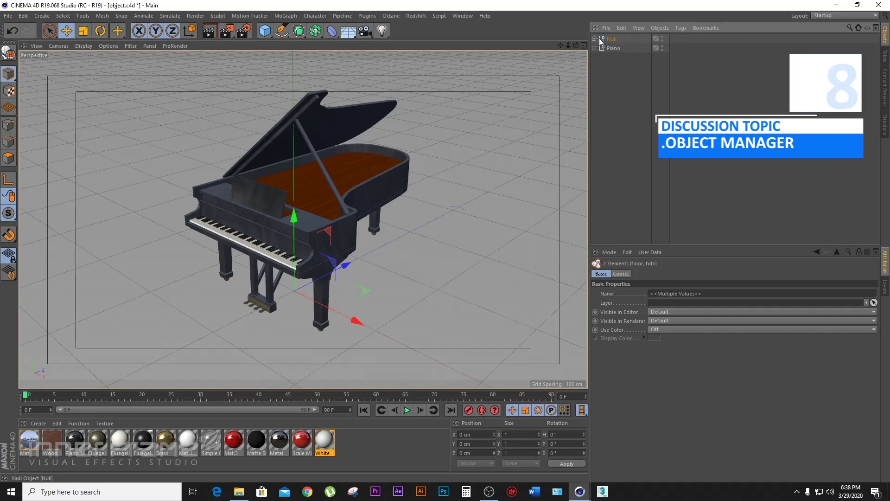
click(611, 40)
key(ctrl+z)
key(ctrl+z)
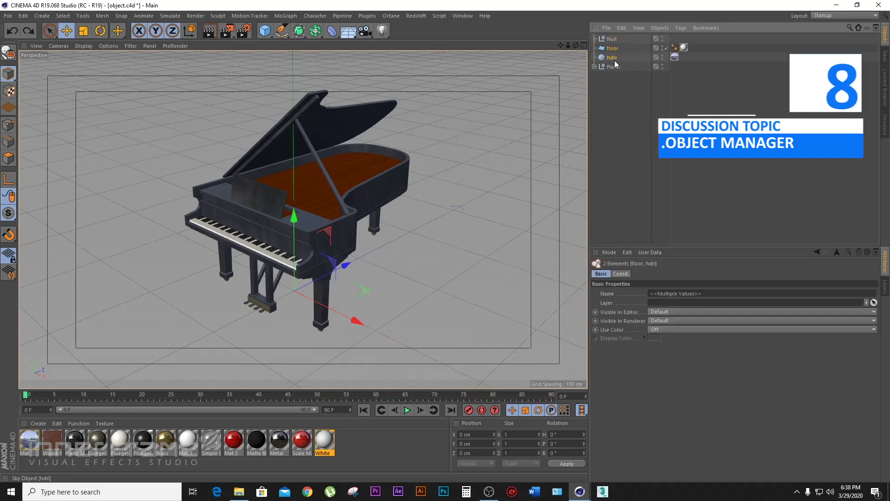
key(ctrl+z)
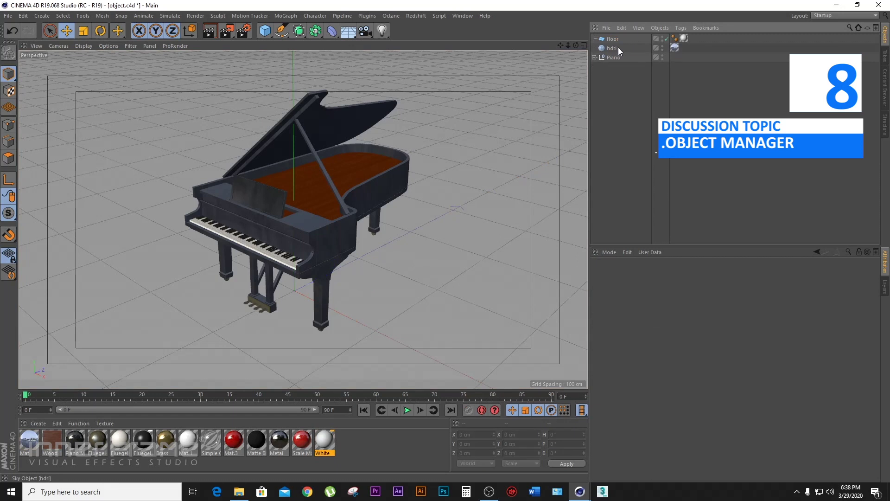
Step: Group floor and hdri with Alt+G and name the new group scene
ctrl+click(614, 47)
key(alt+g)
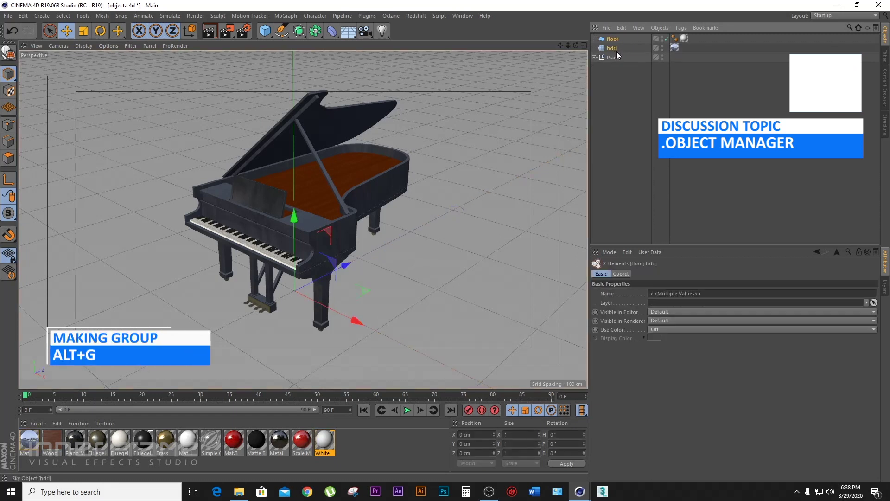
double_click(610, 40)
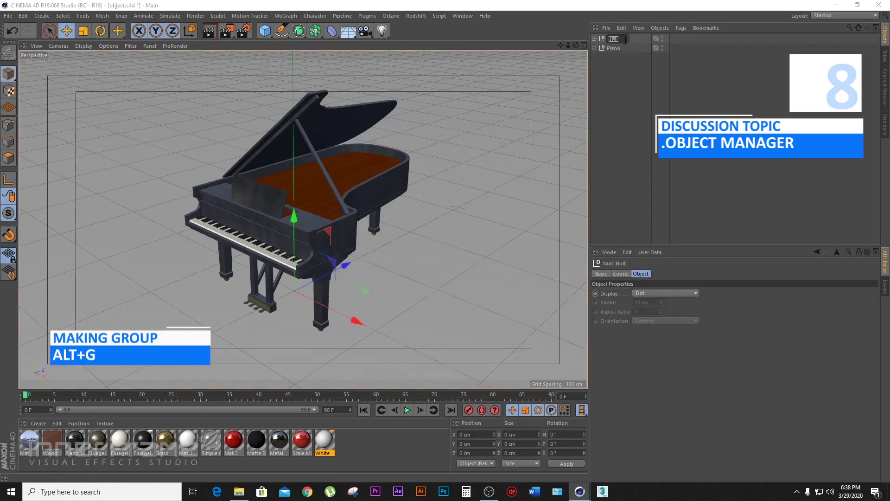
text(scene)
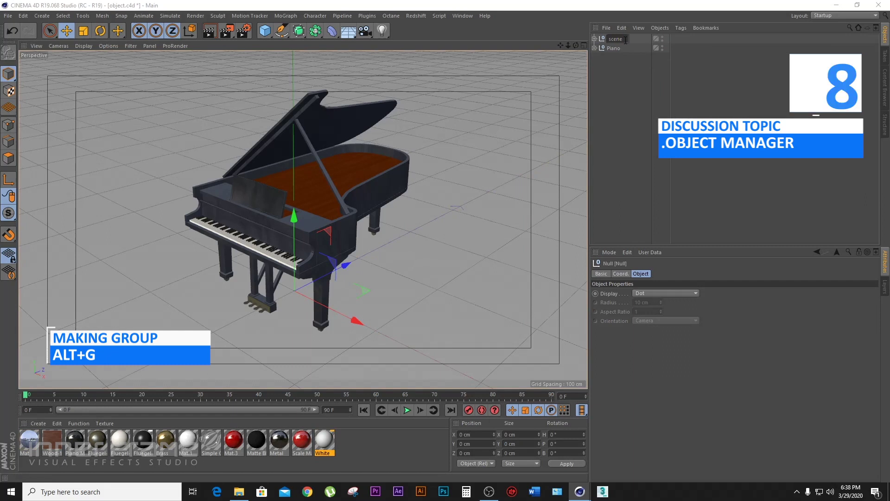
key(Return)
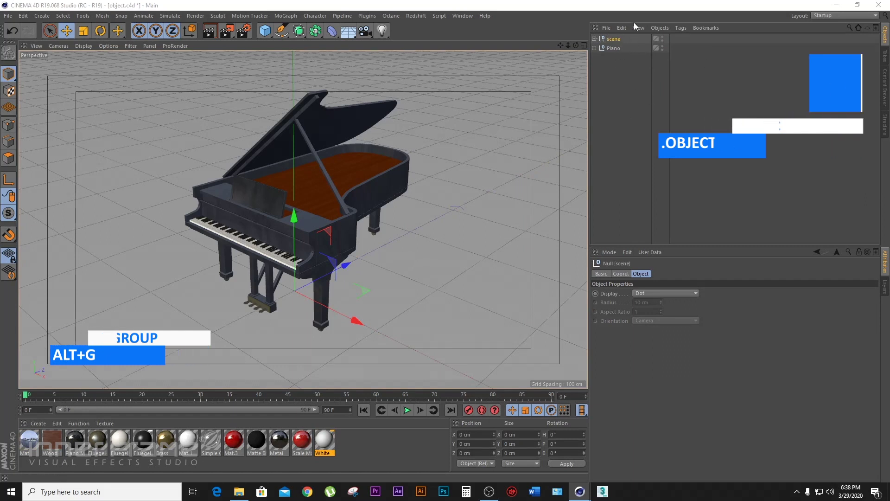
Step: Expand the Piano group and select its parts 01 and 02
click(594, 49)
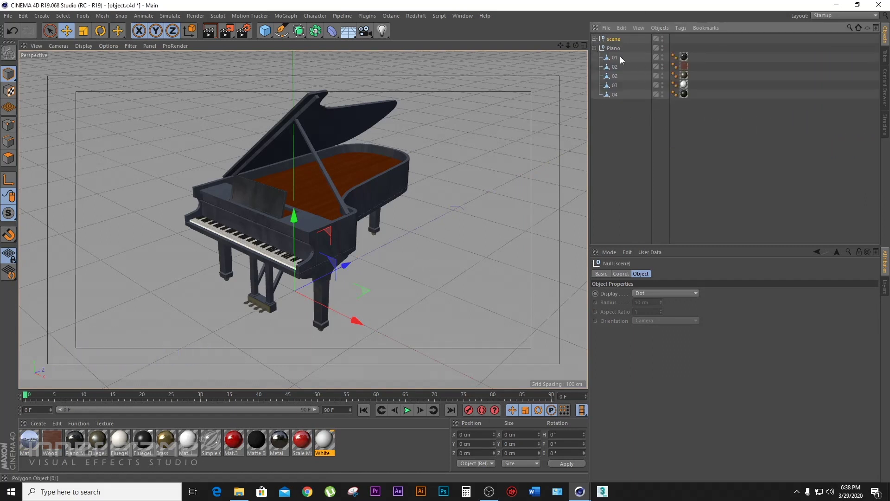
click(616, 57)
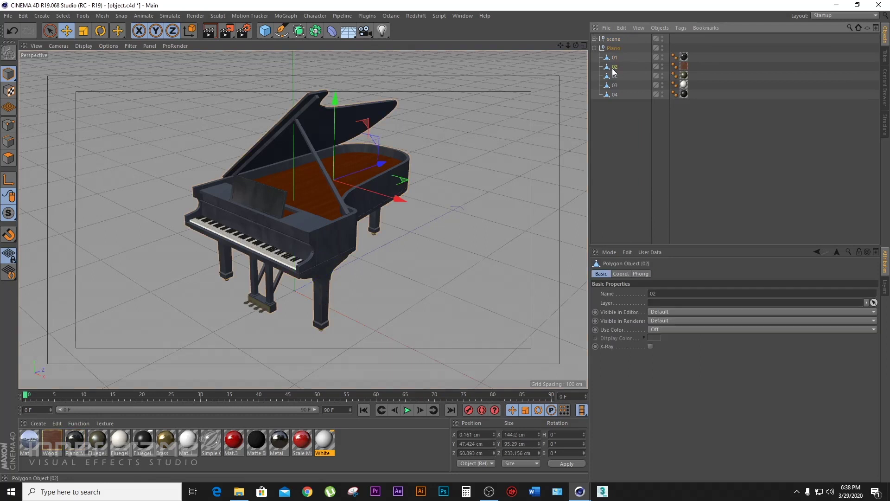
click(615, 75)
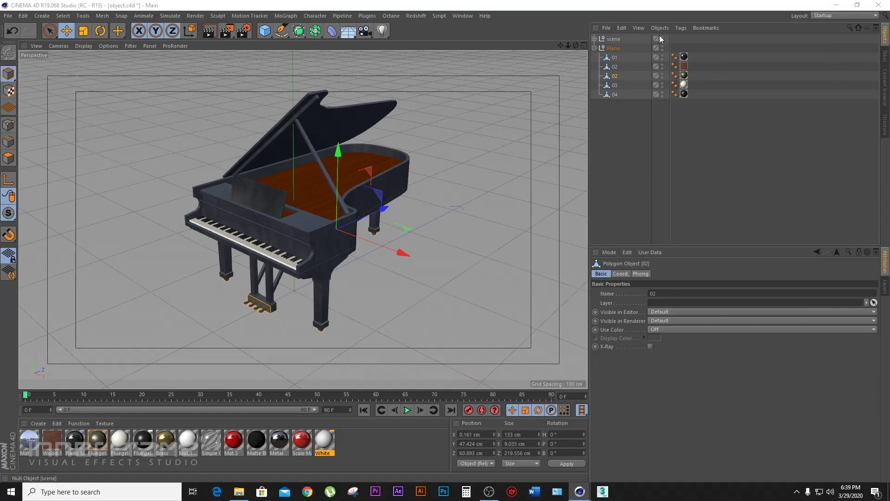
Step: Select the Piano null and show its Basic properties in the Attribute Manager
click(614, 48)
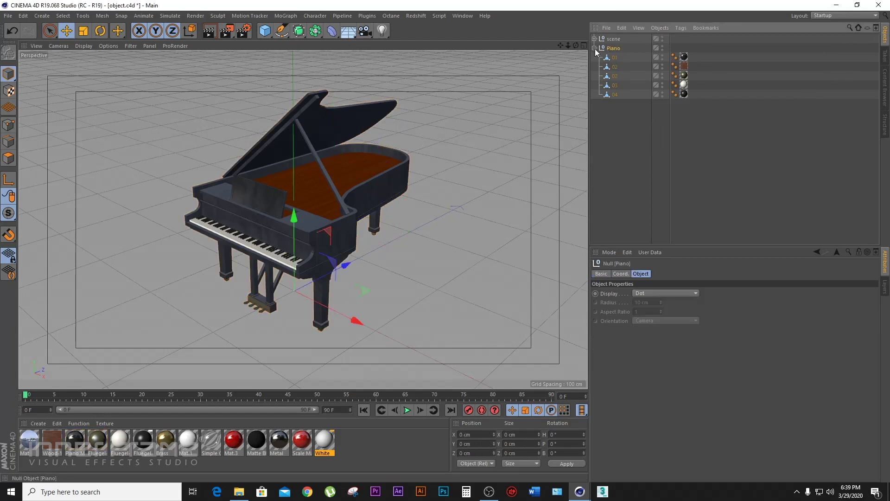
double_click(615, 39)
click(613, 49)
click(269, 33)
click(621, 275)
click(605, 274)
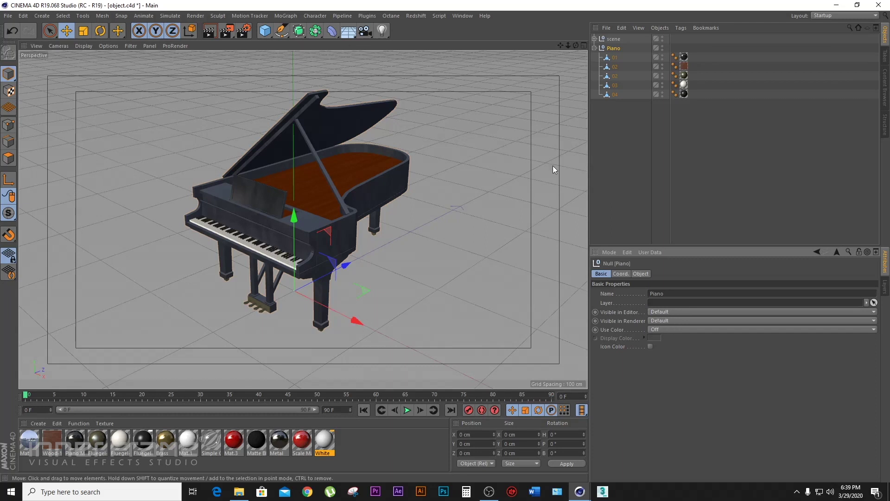
Step: Set the Piano null's Visible in Editor to On, then to Off
click(664, 312)
click(663, 332)
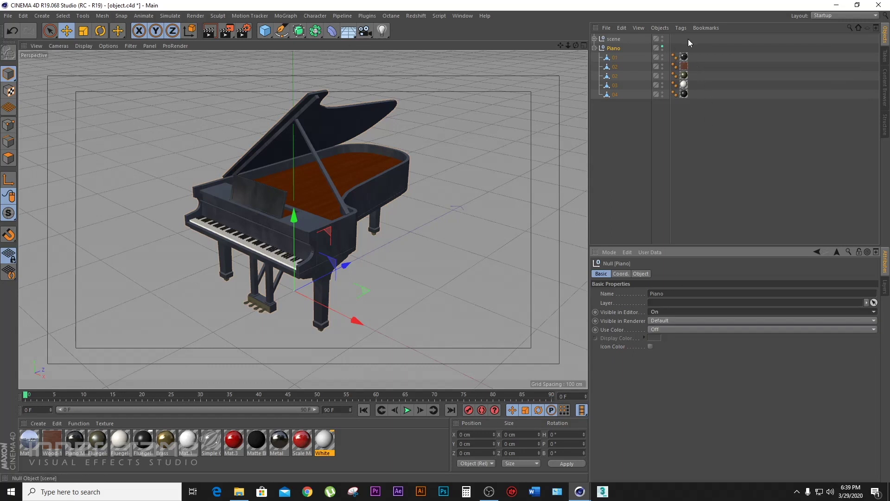
click(665, 313)
click(670, 339)
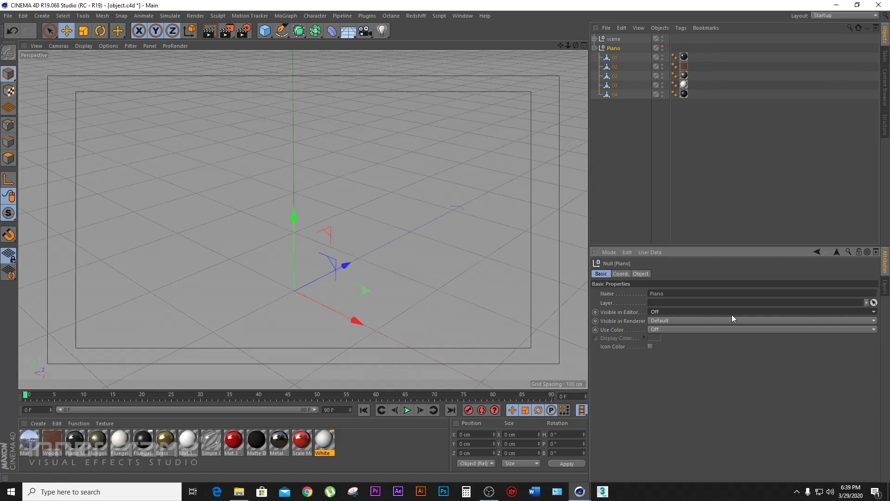
Step: Make the piano visible again, then hide it and toggle its render visibility on and off
click(663, 320)
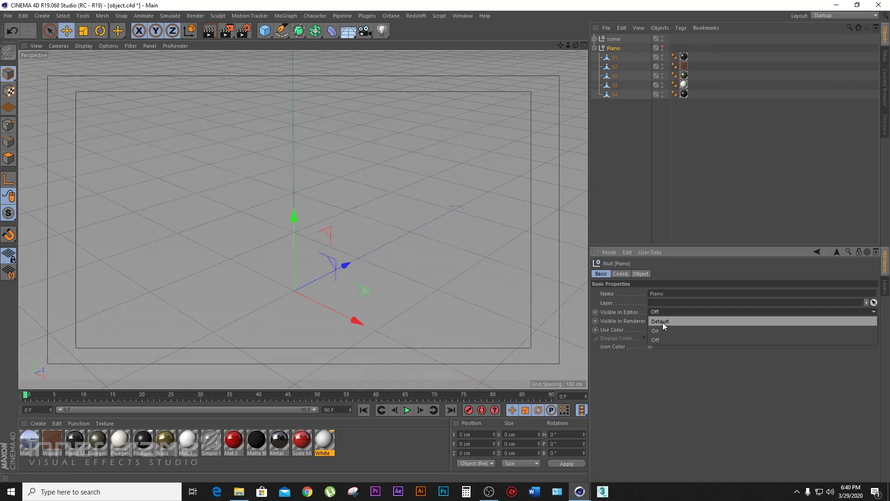
click(661, 332)
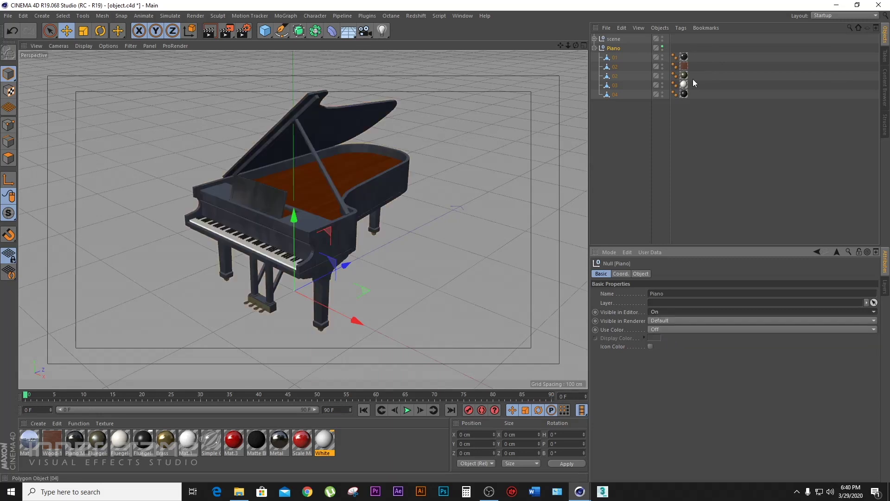
click(663, 48)
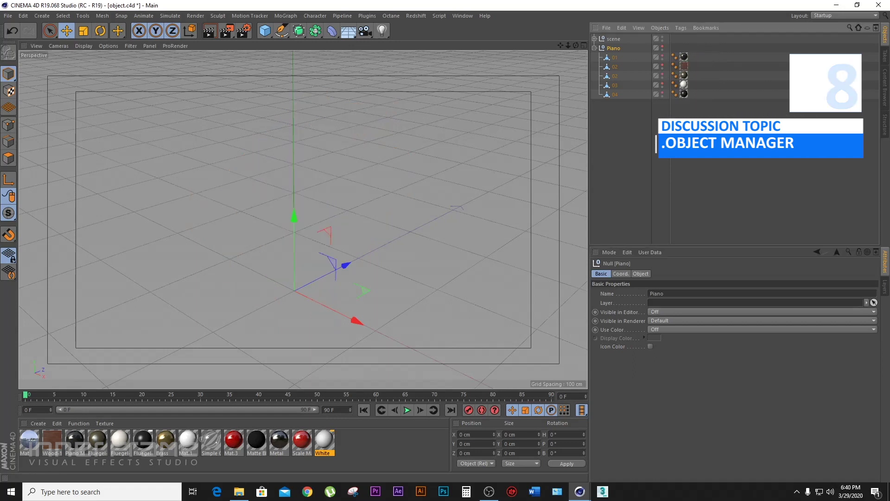
click(661, 49)
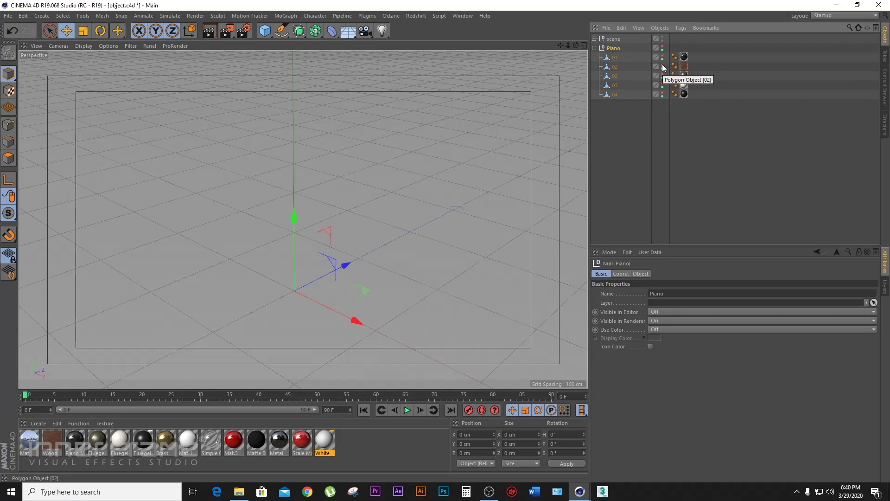
ctrl+click(662, 50)
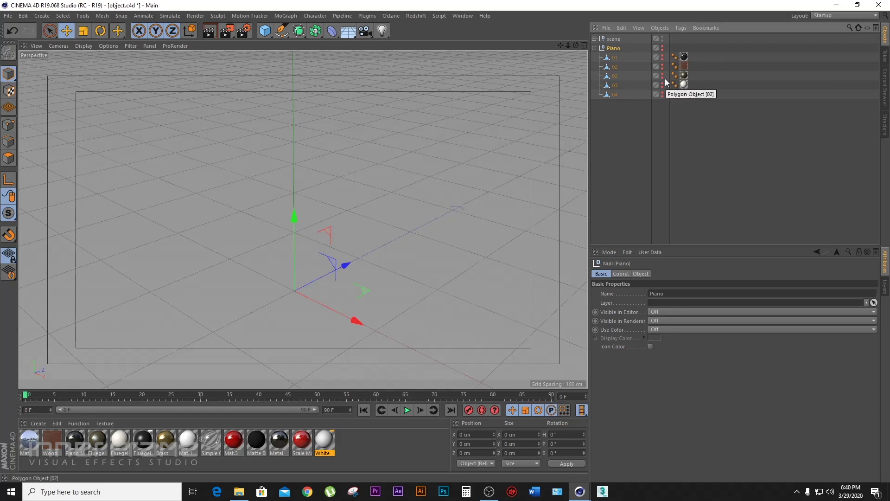
Step: Reset the Piano null's render visibility to Default and leave its editor dot red (Off)
click(662, 47)
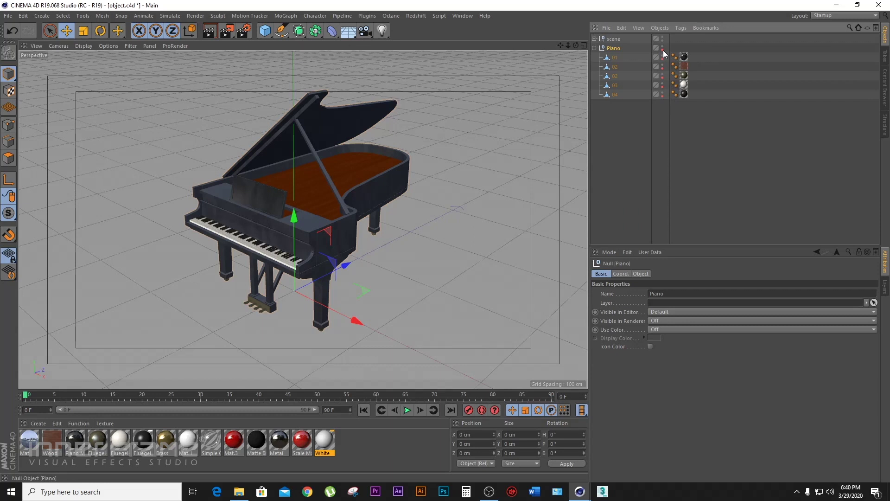
click(663, 50)
click(662, 46)
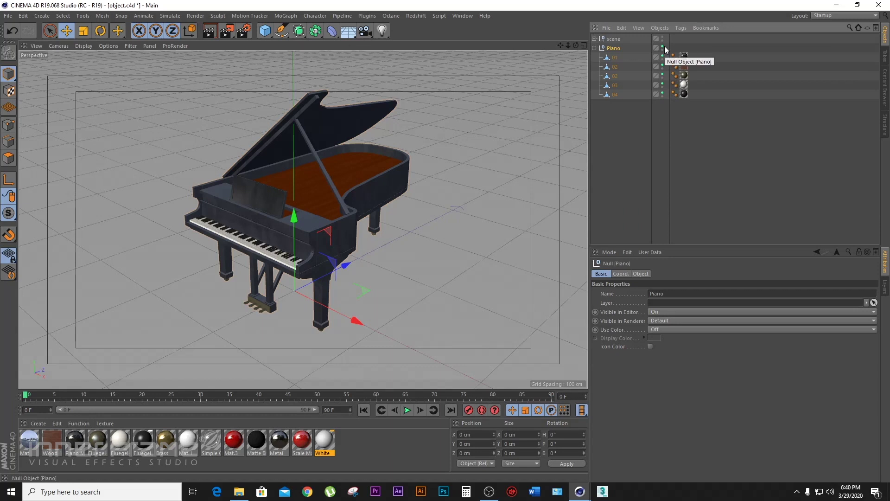
click(662, 46)
click(662, 46)
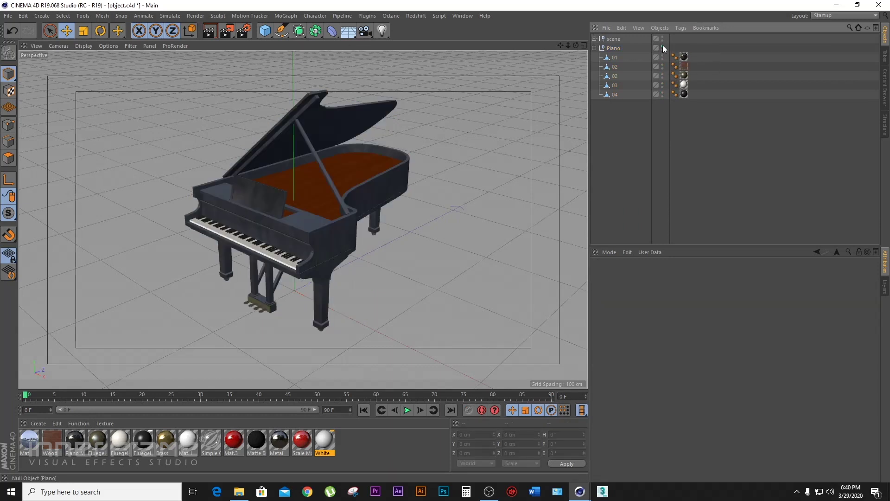
click(663, 46)
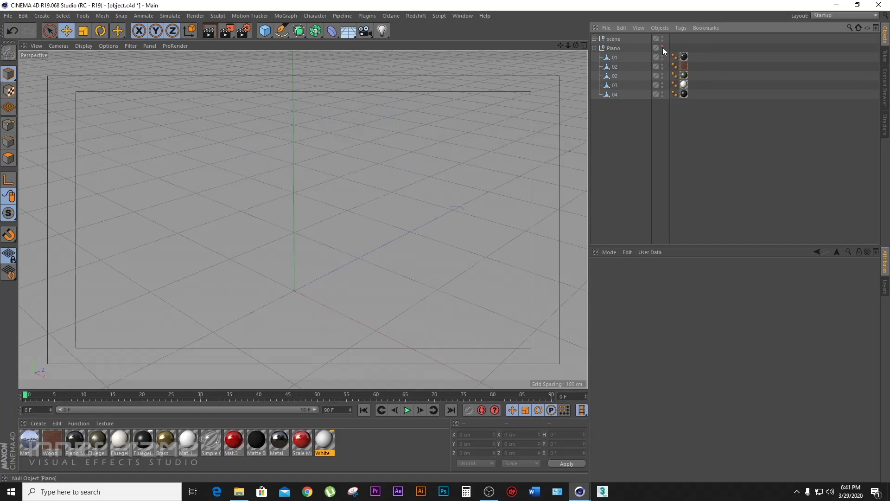
Step: Return the Piano null's editor dot to default and hide parts 01–04 individually
click(662, 46)
click(662, 56)
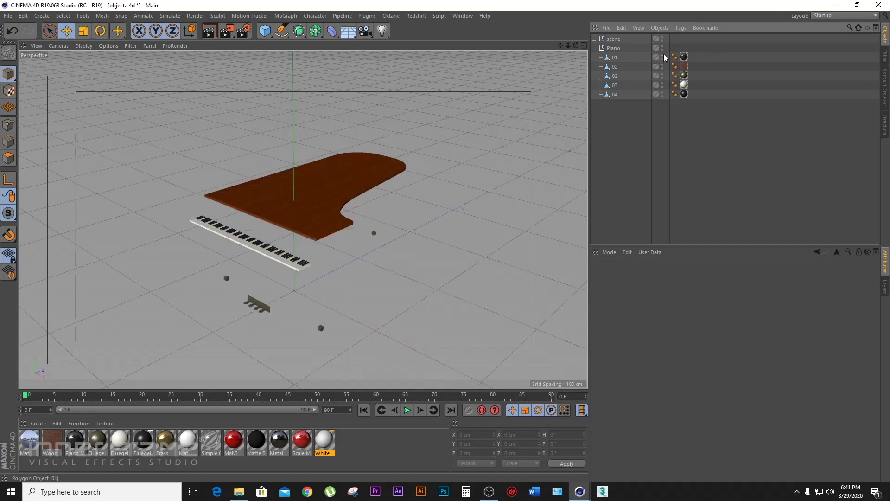
click(663, 65)
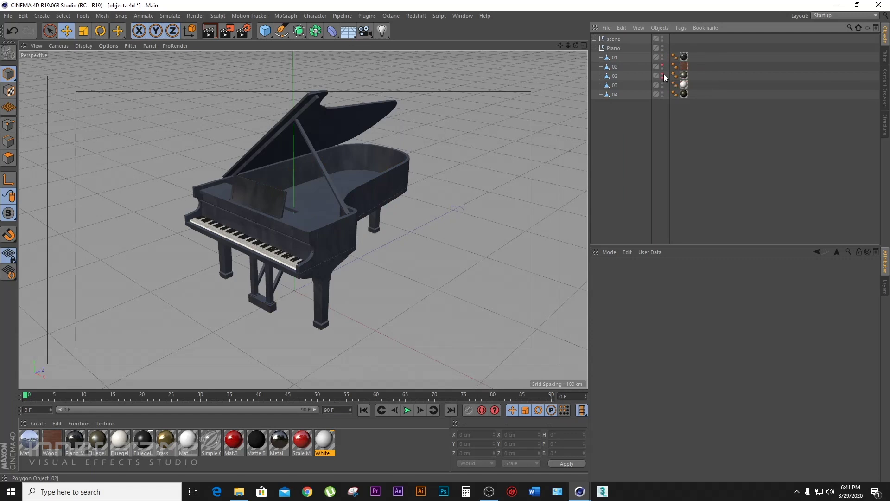
click(663, 75)
click(662, 85)
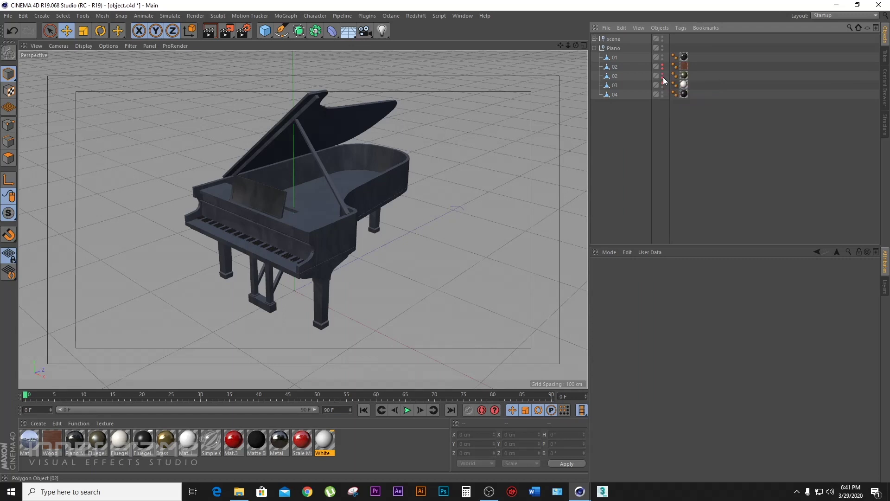
double_click(662, 93)
Step: Restore default visibility for parts 01–04 and select object 01
click(663, 66)
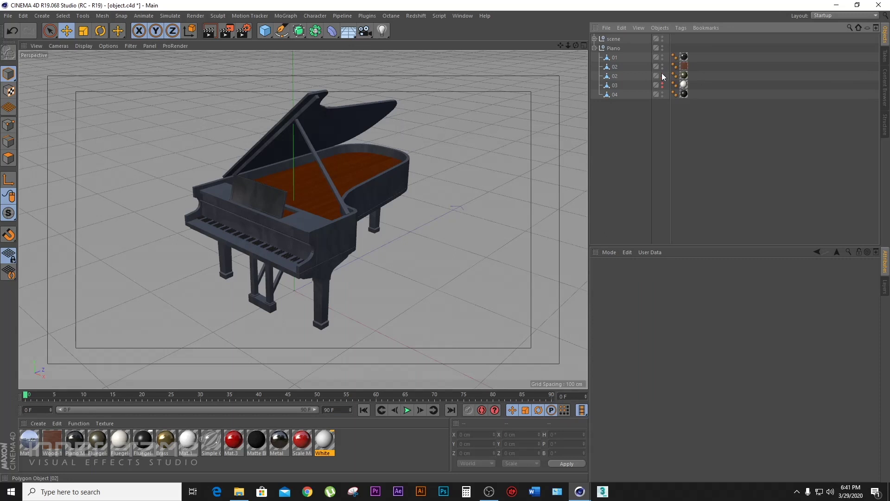
click(662, 86)
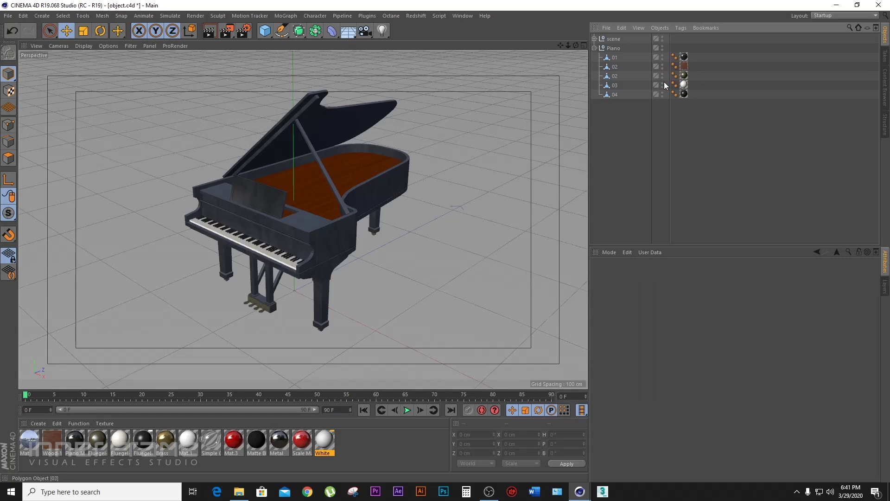
double_click(662, 57)
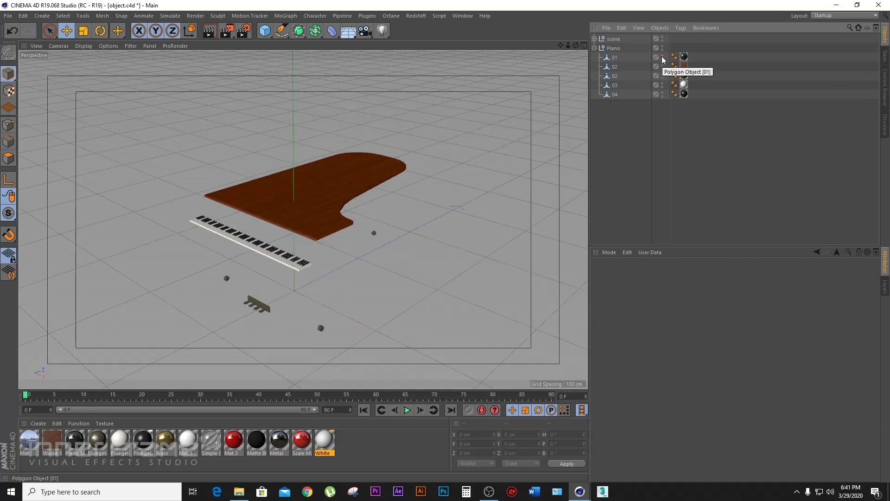
click(662, 56)
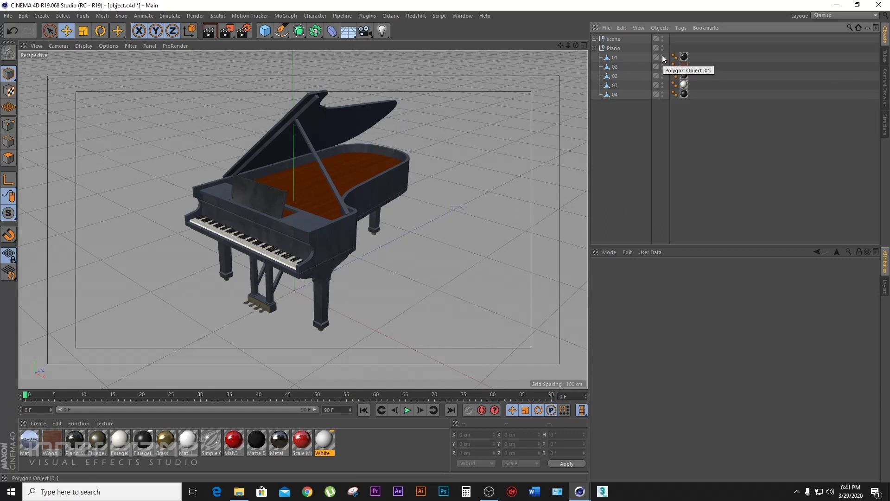
click(614, 57)
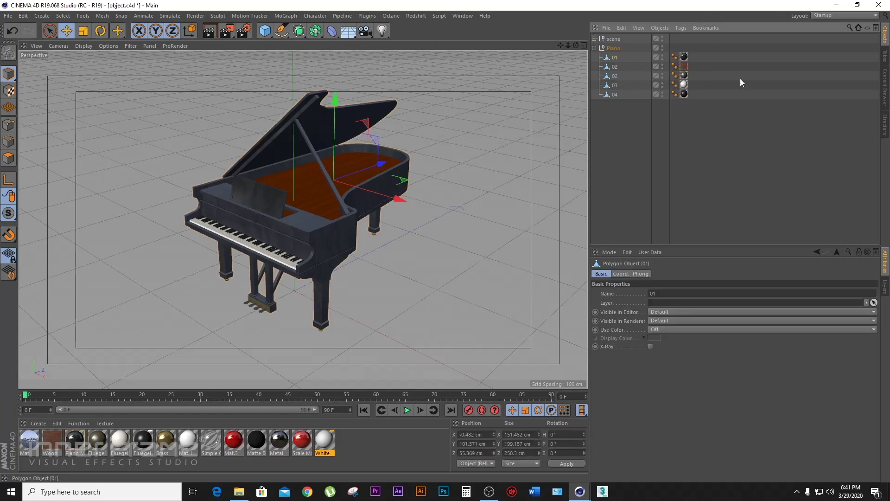
Step: Show piece 01's Texture Tag, revealing Piano Material with Cubic projection
click(684, 57)
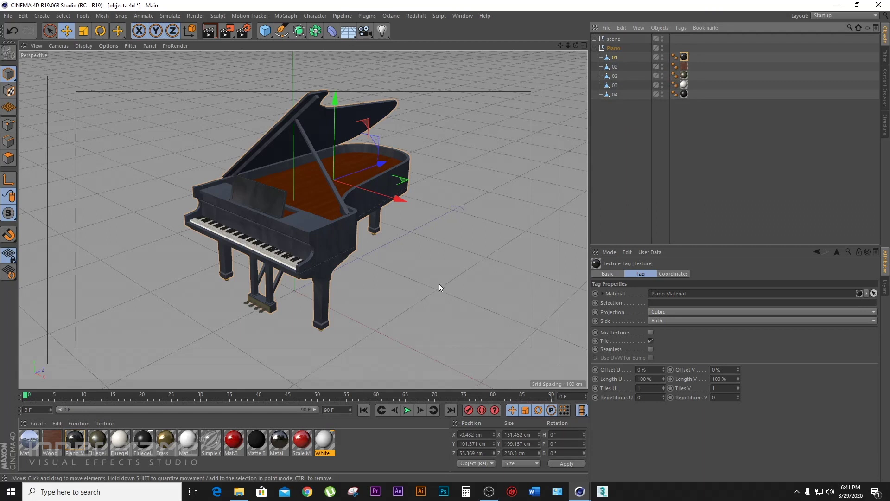